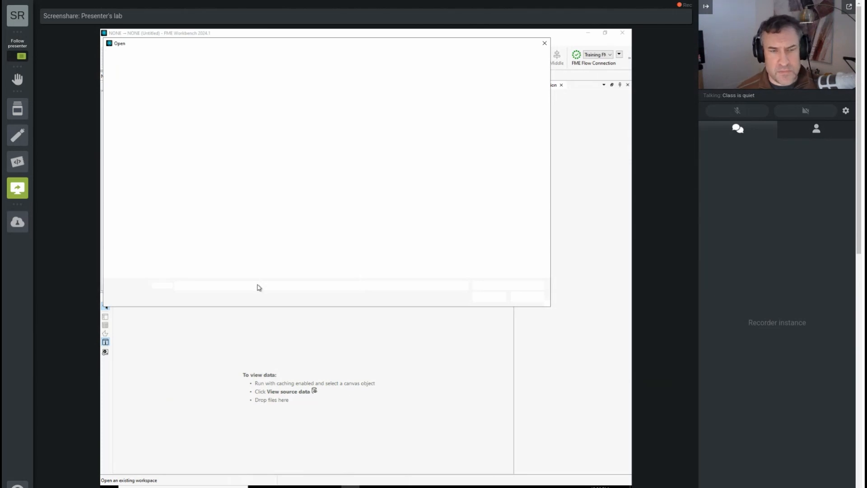
Open the exercise-handle-null-and-missing-values.fmw workspace and run it with its default source and geodatabase parameters
{"action": "type", "text": "C:\\FMEData\\Workspaces\\AdvancedDataTransformation\\exercise-handle-null-and-missing-values.fmw"}
{"action": "key", "text": "Return"}
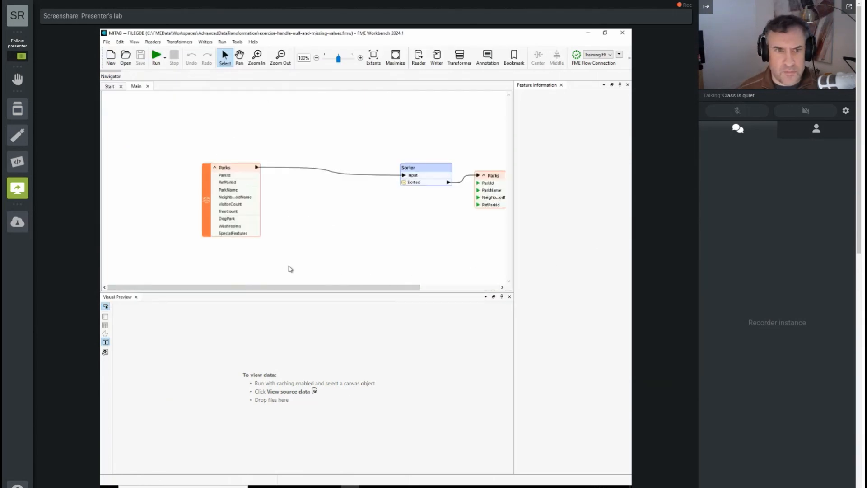
{"action": "left_click", "coordinate": [161, 57]}
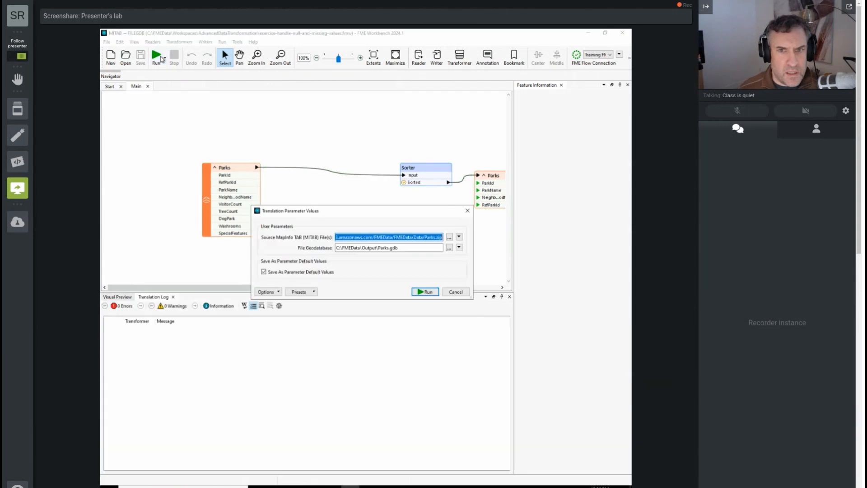
{"action": "left_click", "coordinate": [430, 294]}
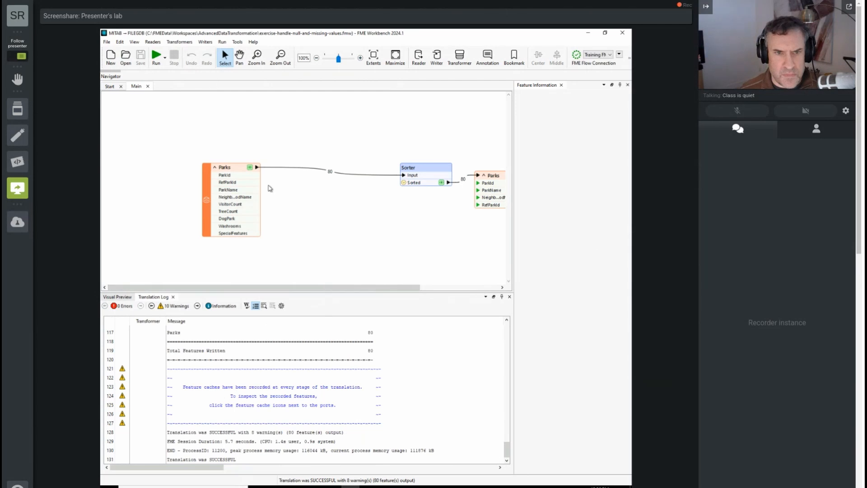
Preview the cached features of the Parks reader and show the Sorter's summary annotation, placed above the transformer
{"action": "left_click", "coordinate": [251, 168]}
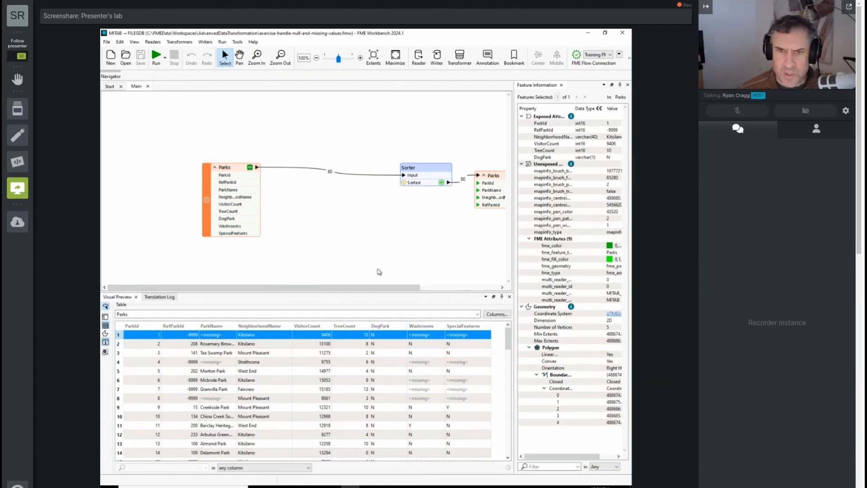
{"action": "left_click_drag", "start_coordinate": [379, 287], "coordinate": [411, 287]}
{"action": "left_click", "coordinate": [389, 168]}
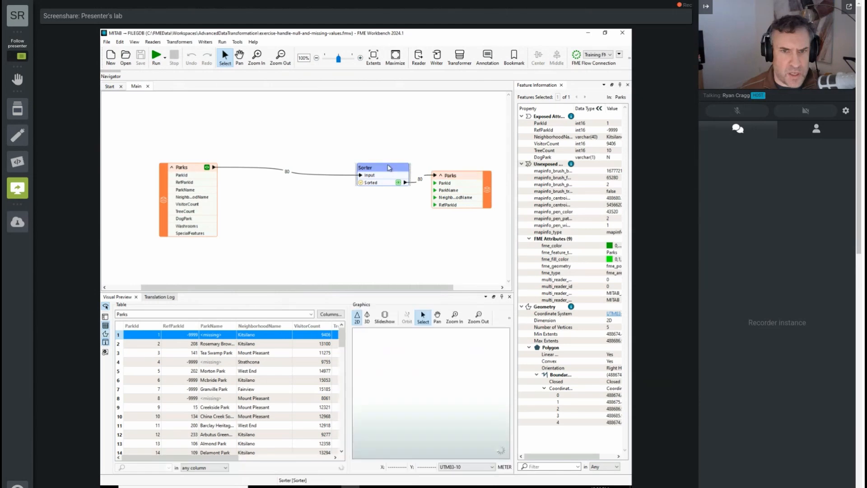
{"action": "right_click", "coordinate": [389, 168]}
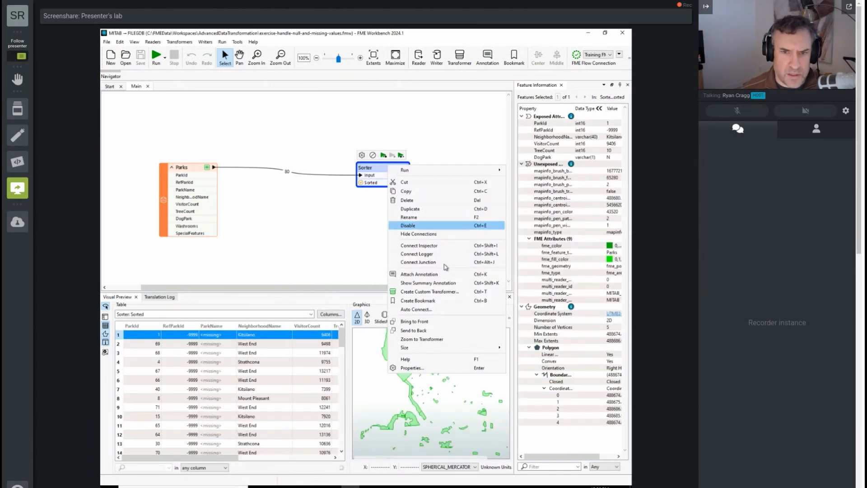
{"action": "left_click", "coordinate": [440, 283]}
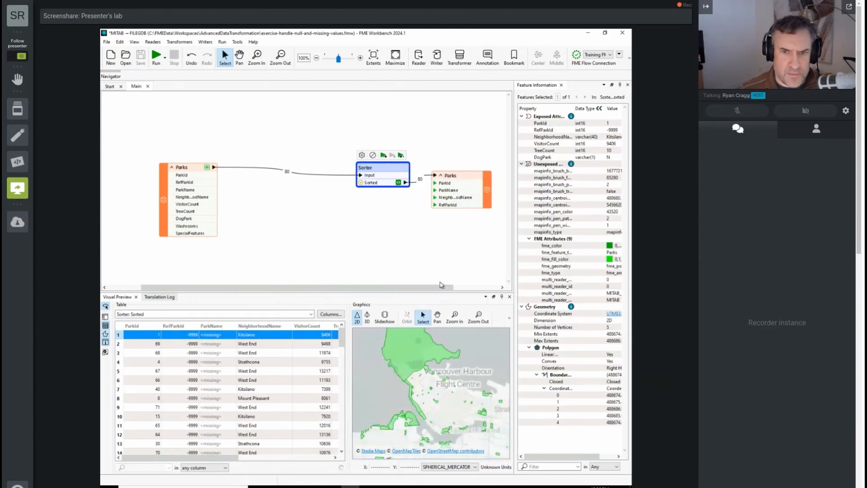
{"action": "left_click_drag", "start_coordinate": [426, 141], "coordinate": [418, 128]}
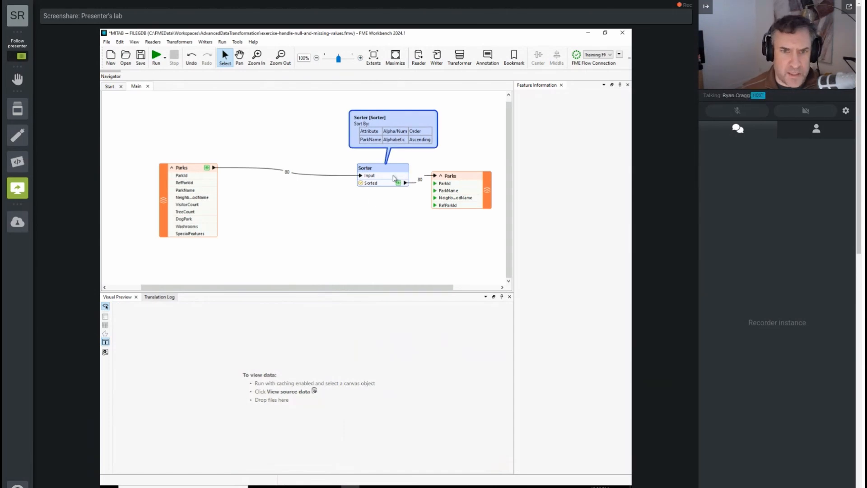
Compare the ParkName order in the cached Parks source features with that in the Sorter's sorted output
{"action": "left_click", "coordinate": [207, 168]}
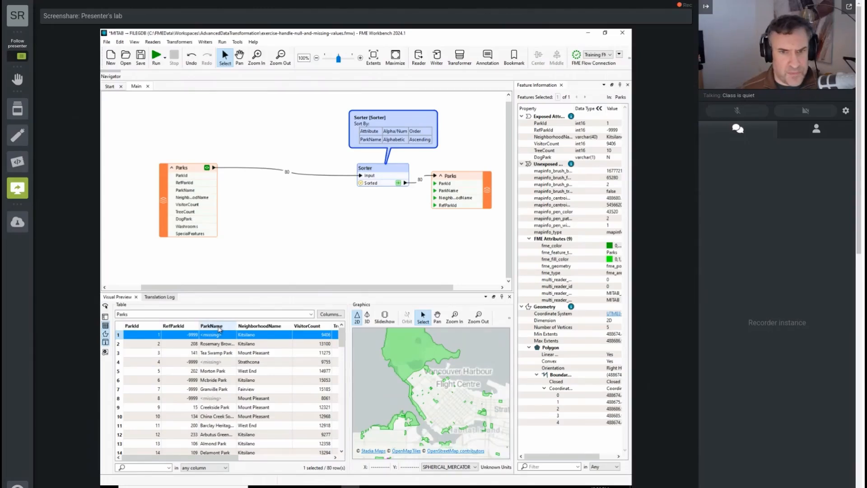
{"action": "left_click", "coordinate": [398, 183]}
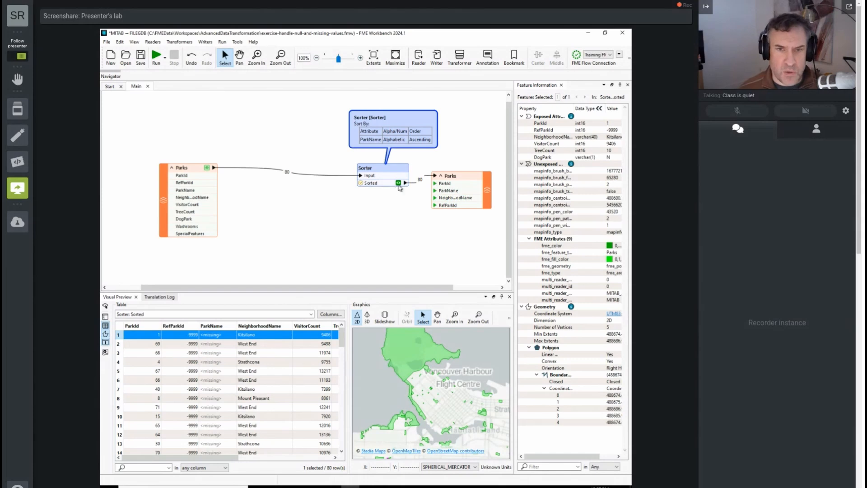
Reposition the Sorter and the Parks reader to leave room between them, and review the Sorter's sort parameters without changing them
{"action": "left_click_drag", "start_coordinate": [393, 168], "coordinate": [342, 168]}
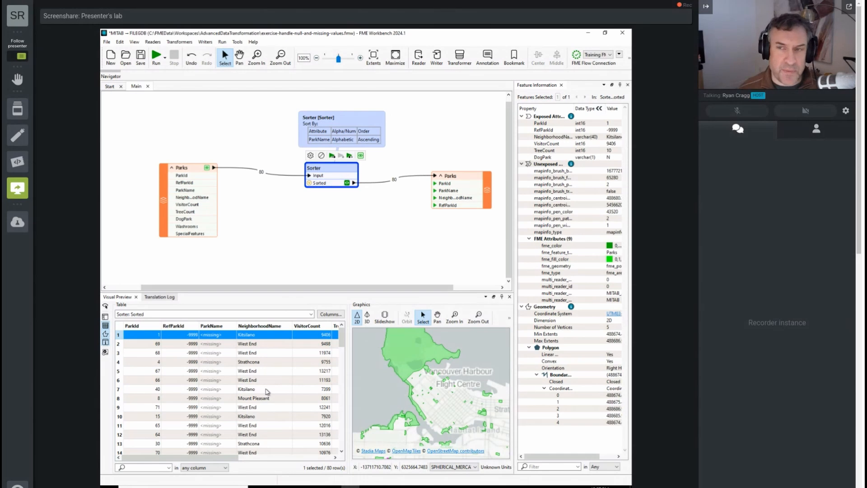
{"action": "double_click", "coordinate": [347, 168]}
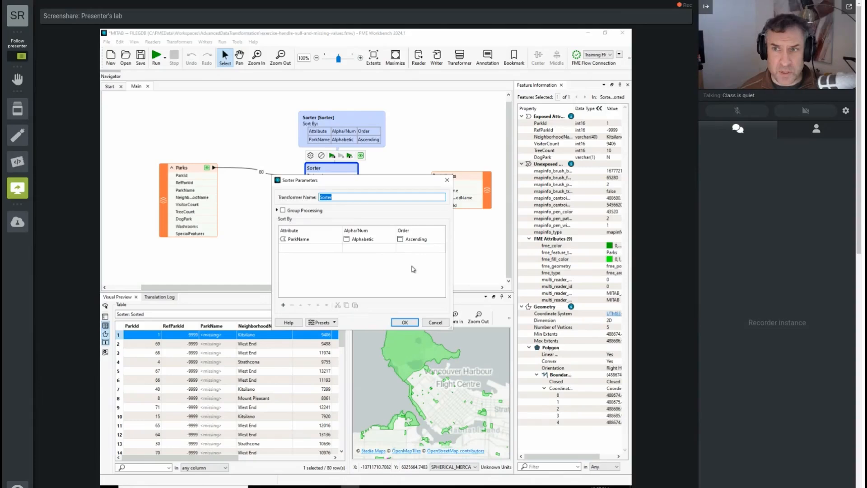
{"action": "left_click", "coordinate": [434, 322]}
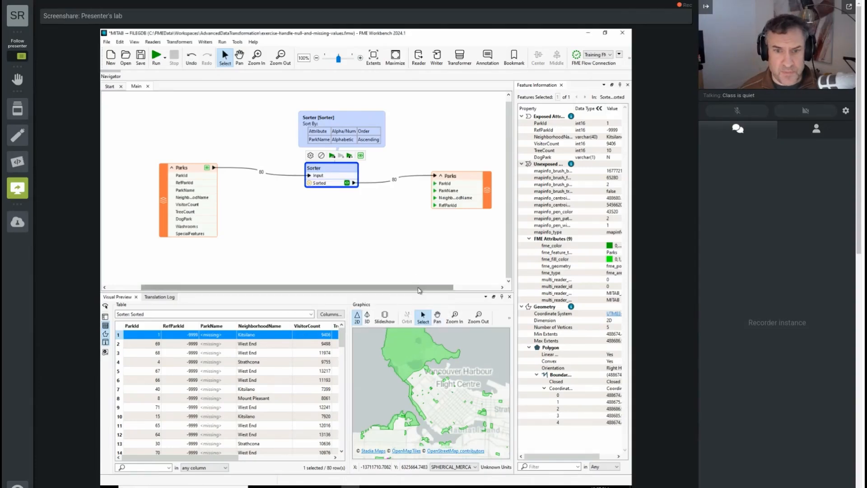
{"action": "left_click_drag", "start_coordinate": [419, 288], "coordinate": [363, 290]}
{"action": "left_click_drag", "start_coordinate": [234, 167], "coordinate": [186, 166]}
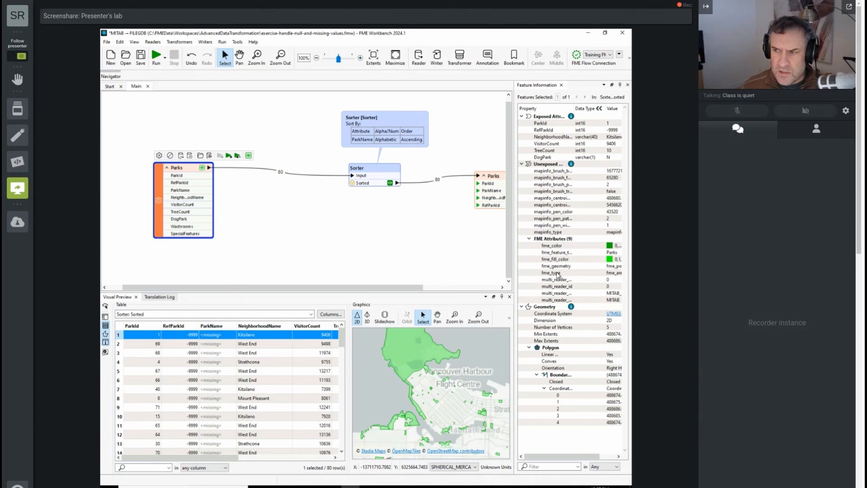
Insert a NullAttributeMapper on the connection between the Parks reader and the Sorter
{"action": "left_click", "coordinate": [270, 167]}
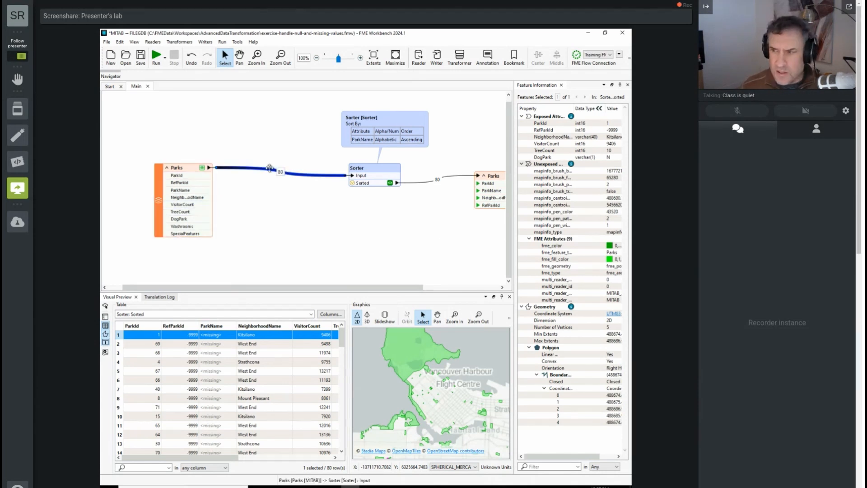
{"action": "type", "text": "n"}
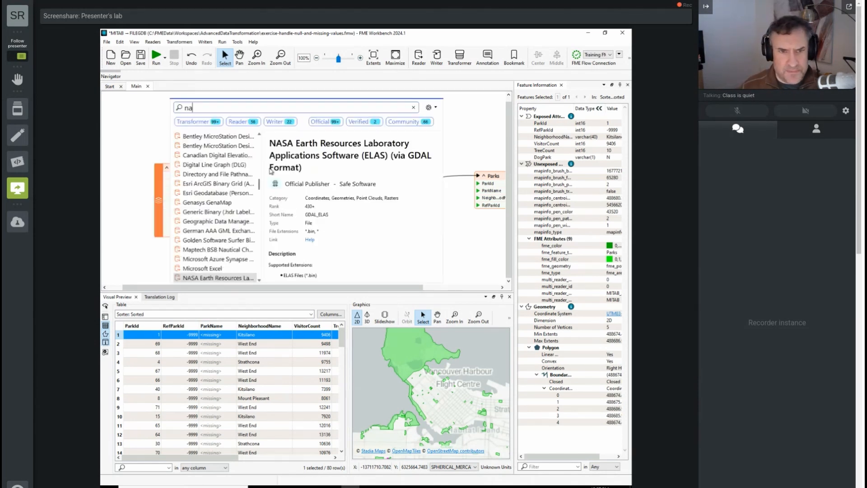
{"action": "type", "text": "ull"}
{"action": "key", "text": "Return"}
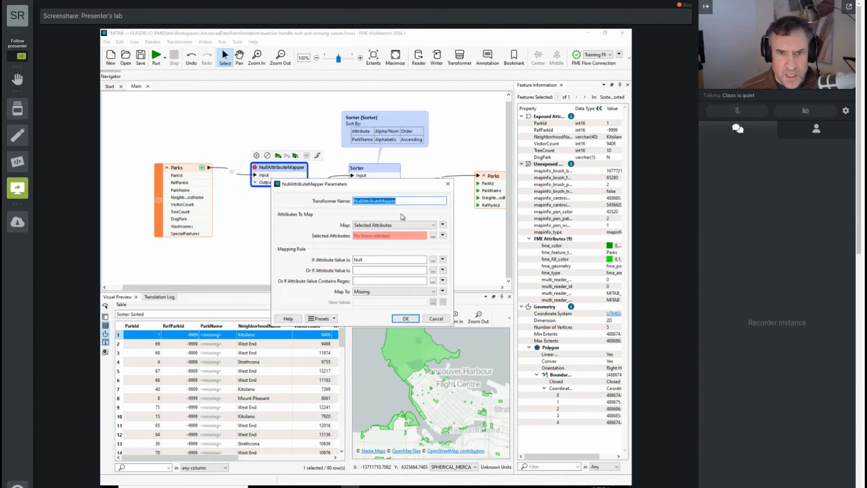
{"action": "left_click", "coordinate": [404, 226]}
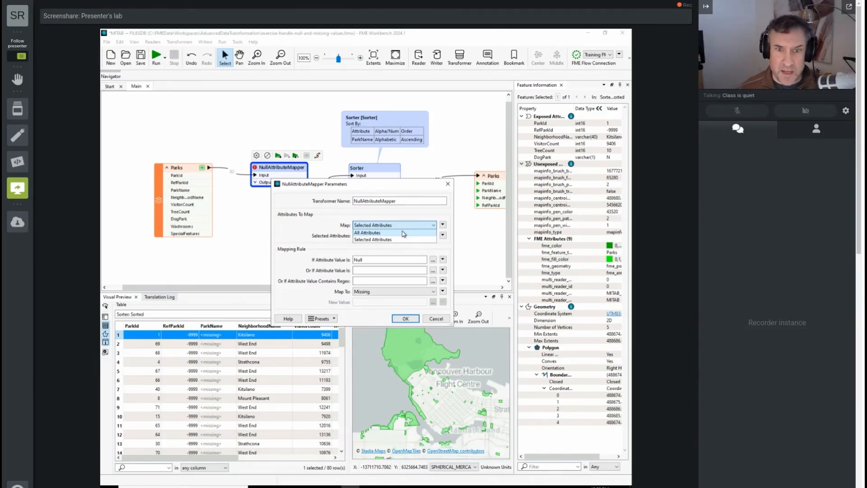
{"action": "left_click", "coordinate": [404, 233]}
{"action": "double_click", "coordinate": [376, 259]}
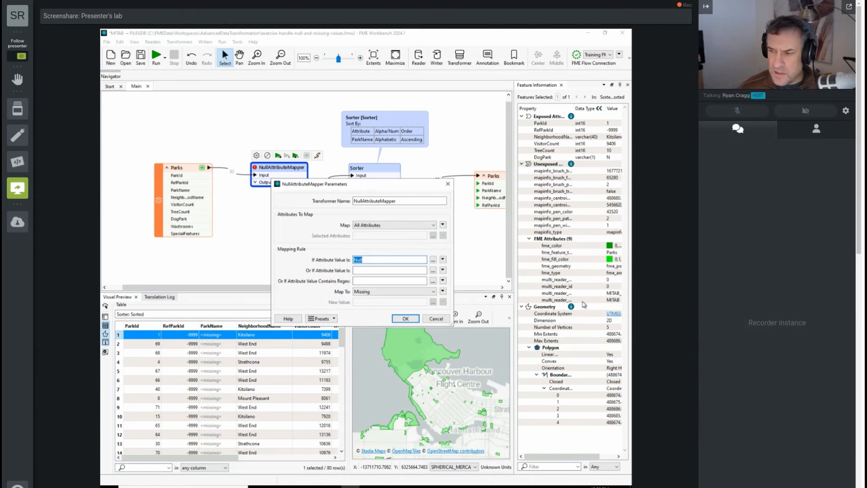
{"action": "left_click", "coordinate": [381, 227]}
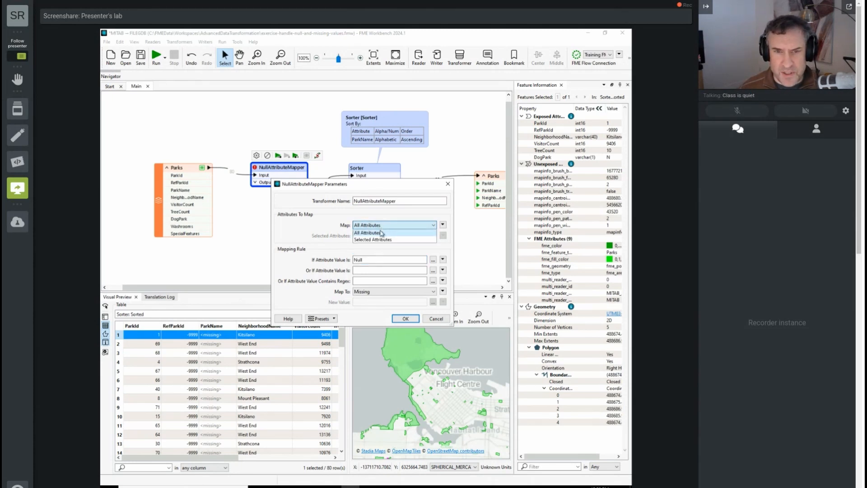
{"action": "left_click", "coordinate": [382, 239]}
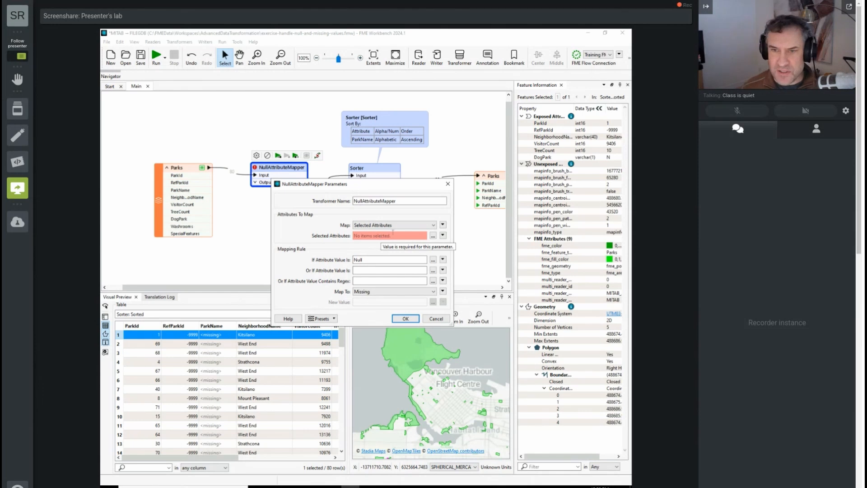
Choose ParkName as the only selected attribute for the NullAttributeMapper to map
{"action": "left_click", "coordinate": [433, 236]}
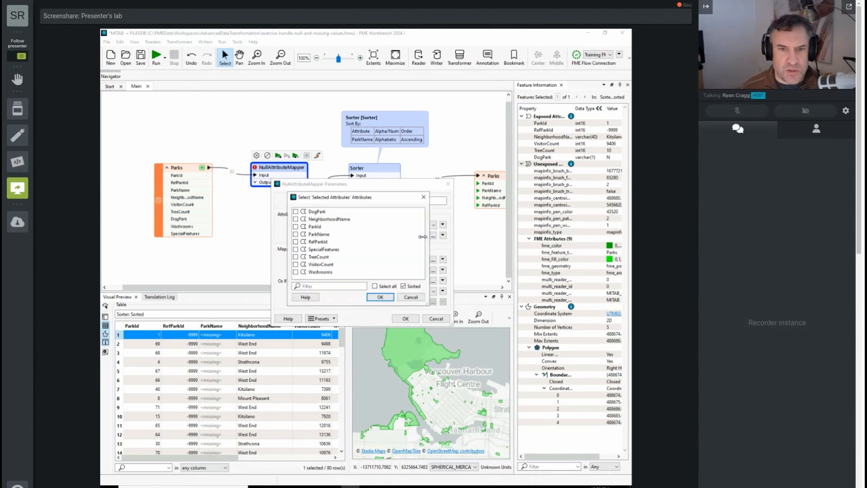
{"action": "left_click", "coordinate": [319, 234]}
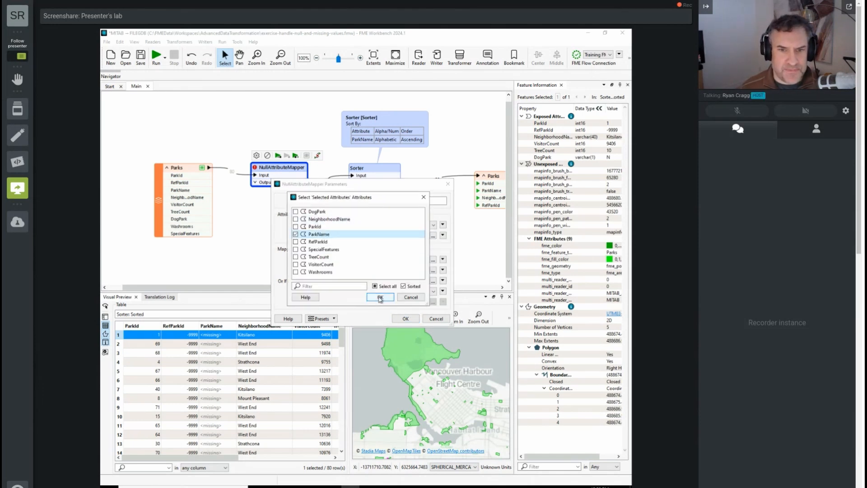
{"action": "left_click", "coordinate": [379, 297]}
Set the mapping rule's attribute value condition to Missing (Selected Attributes Only)
{"action": "left_click", "coordinate": [382, 270]}
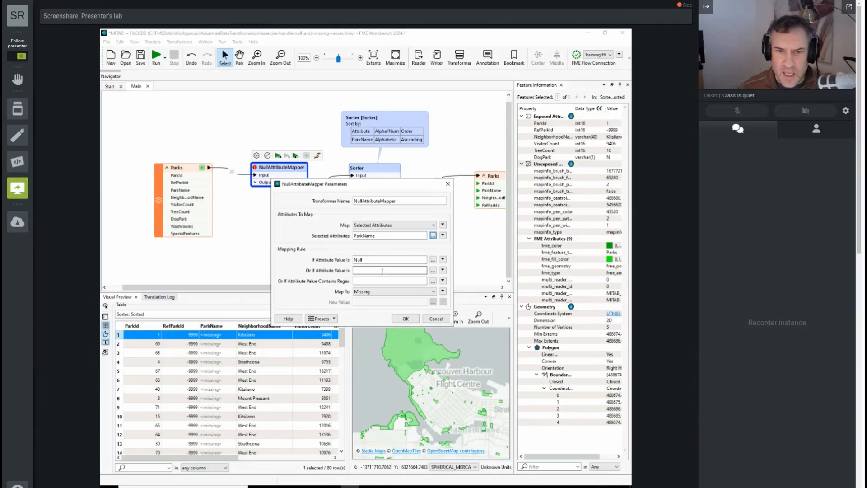
{"action": "left_click", "coordinate": [394, 260]}
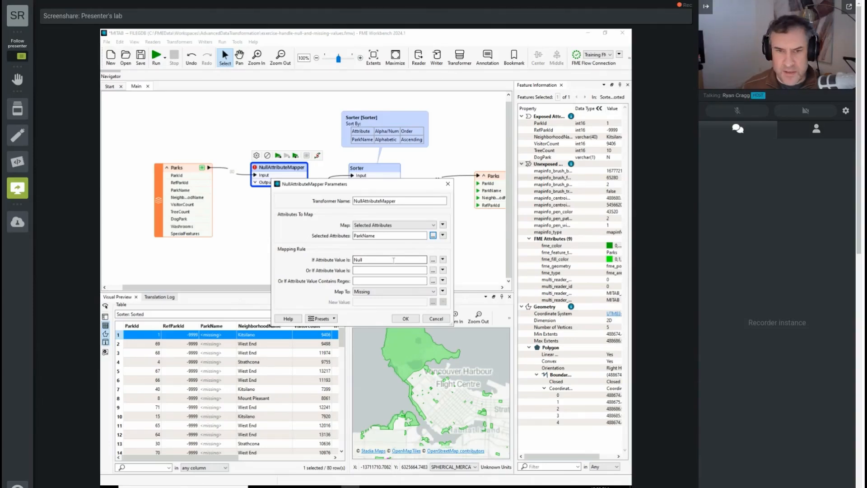
{"action": "left_click", "coordinate": [433, 260]}
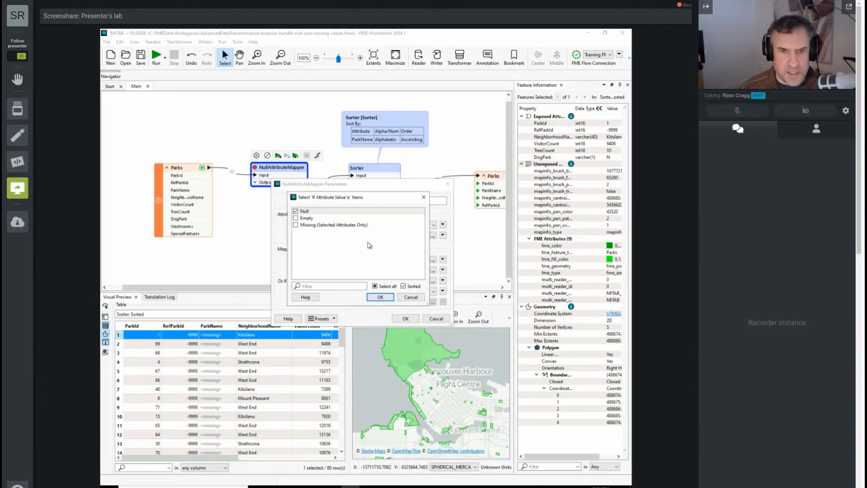
{"action": "left_click", "coordinate": [326, 227]}
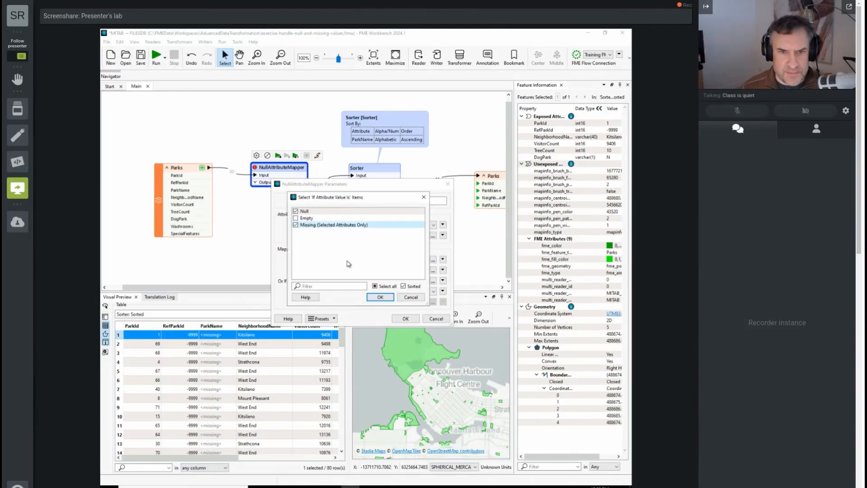
{"action": "left_click", "coordinate": [296, 224]}
{"action": "left_click", "coordinate": [380, 296]}
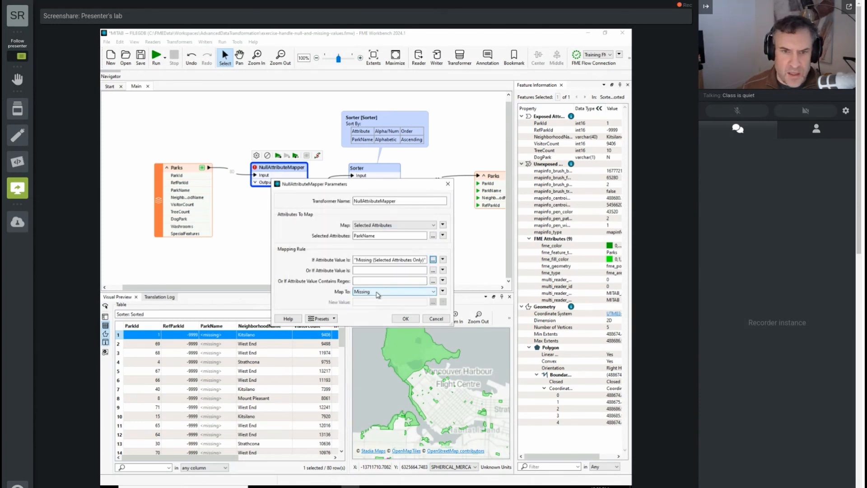
Map the matching values to the new value zzzzz and accept the NullAttributeMapper parameters
{"action": "left_click", "coordinate": [378, 295]}
{"action": "left_click", "coordinate": [376, 321]}
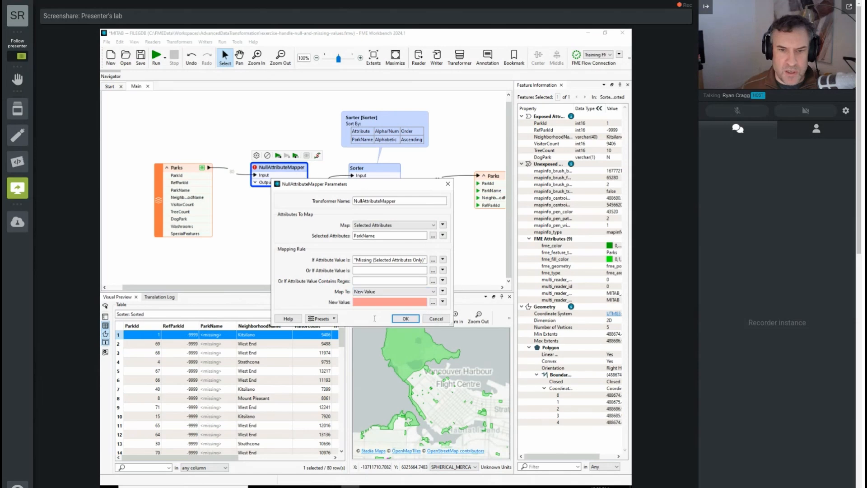
{"action": "left_click", "coordinate": [371, 302]}
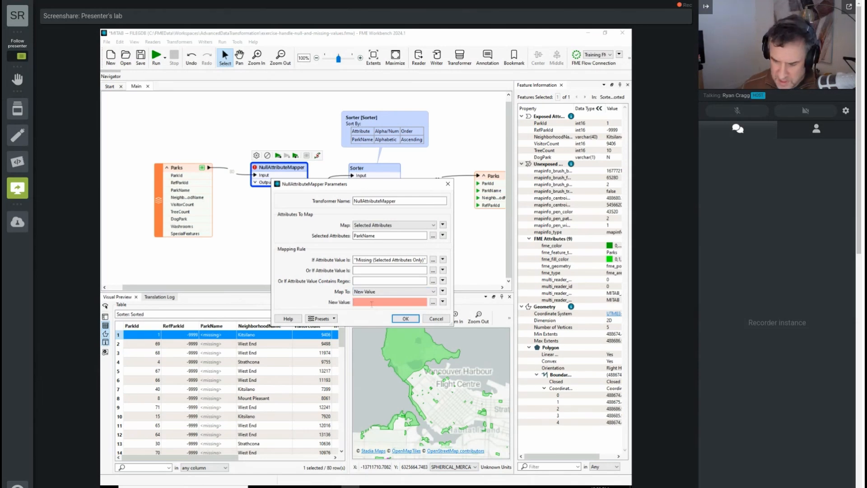
{"action": "type", "text": "zzzzz"}
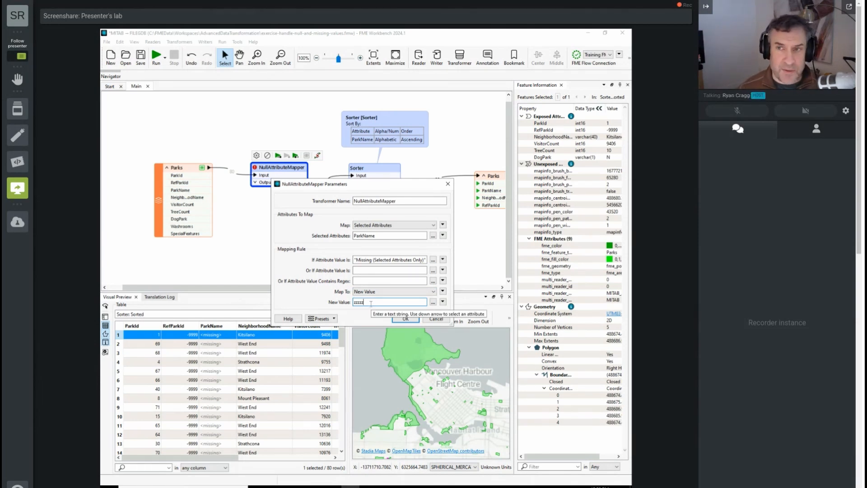
{"action": "left_click", "coordinate": [404, 319]}
Run the workspace to the NullAttributeMapper and on to the Sorter, inspecting the cached output of each
{"action": "left_click", "coordinate": [278, 155]}
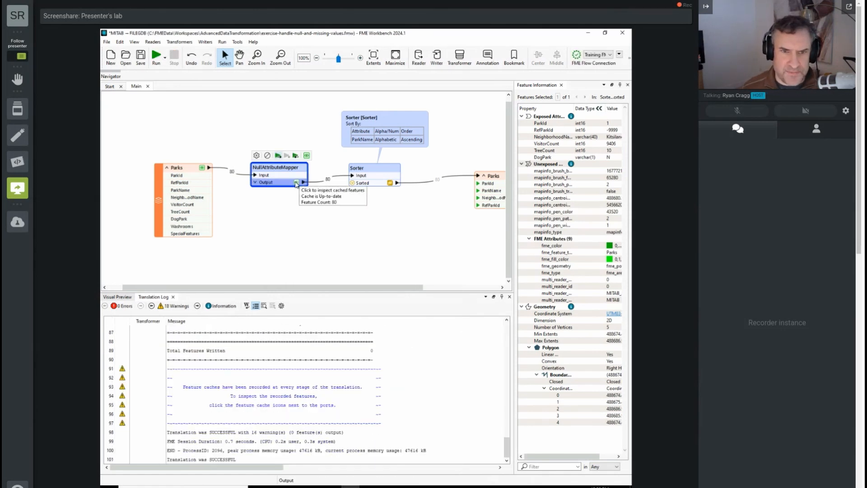
{"action": "left_click", "coordinate": [297, 183]}
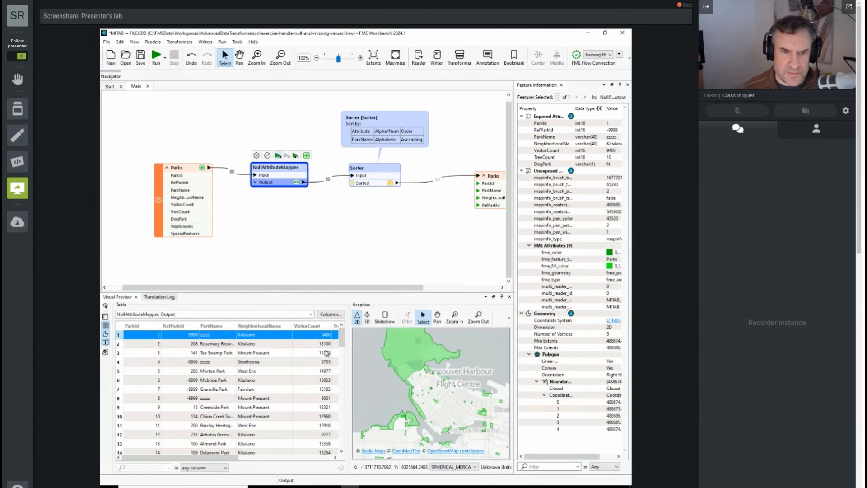
{"action": "left_click", "coordinate": [373, 173]}
{"action": "left_click", "coordinate": [376, 156]}
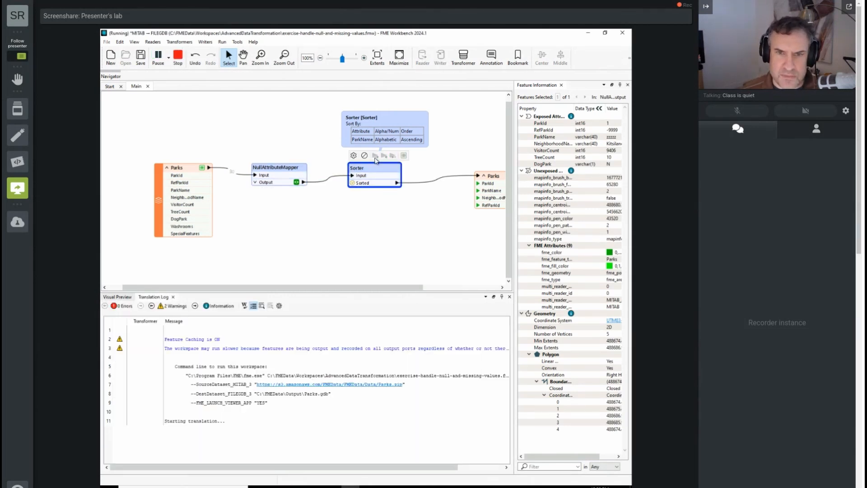
{"action": "left_click", "coordinate": [390, 184]}
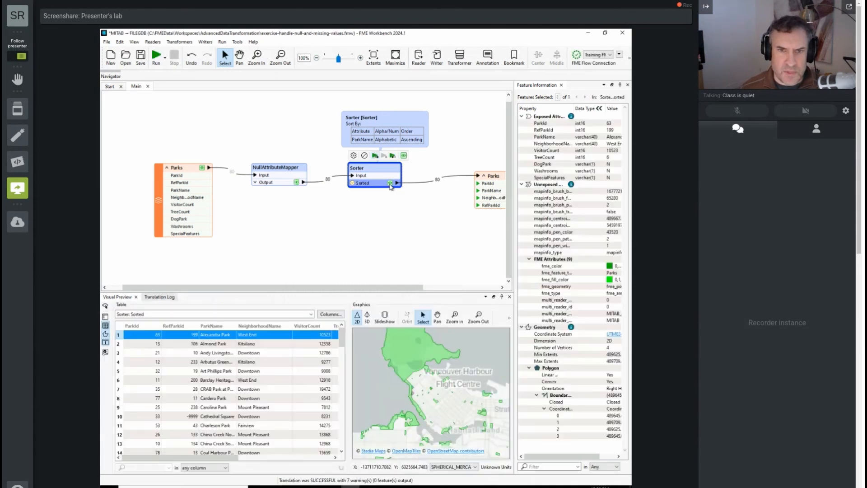
Examine the ParkName values in the last rows of the Sorter's output table
{"action": "scroll", "coordinate": [342, 386], "scroll_direction": "down", "scroll_amount": 5}
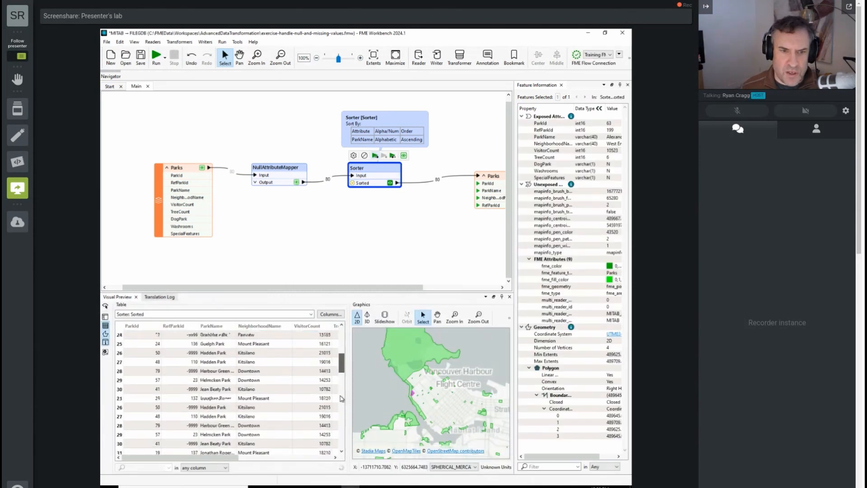
{"action": "scroll", "coordinate": [340, 448], "scroll_direction": "down", "scroll_amount": 15}
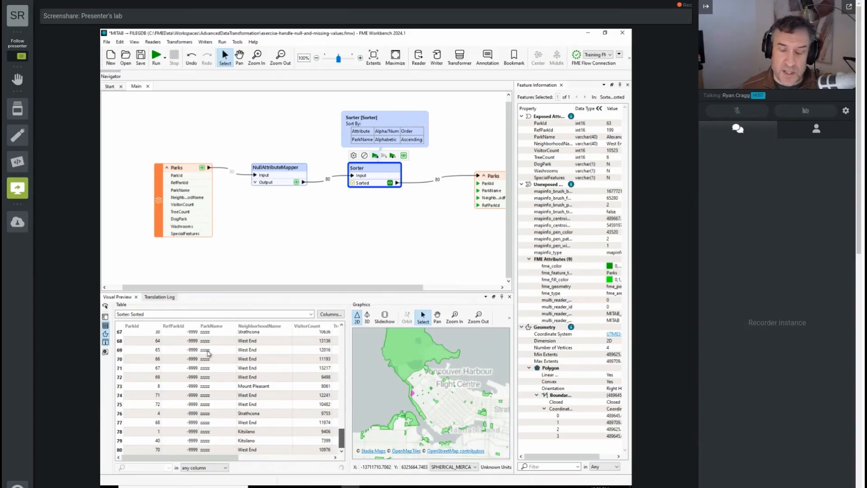
Move the Parks writer feature type farther from the Sorter and insert a second NullAttributeMapper on the connection between them
{"action": "left_click_drag", "start_coordinate": [337, 288], "coordinate": [400, 287]}
{"action": "left_click_drag", "start_coordinate": [434, 176], "coordinate": [493, 173]}
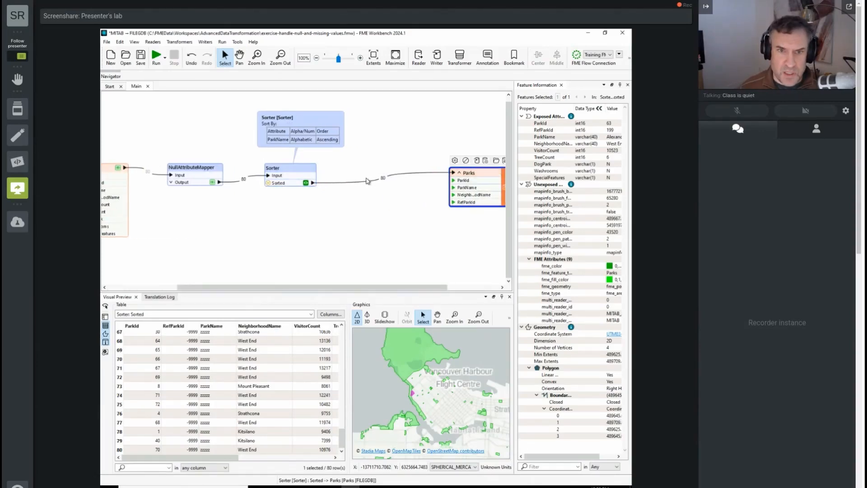
{"action": "left_click", "coordinate": [367, 180]}
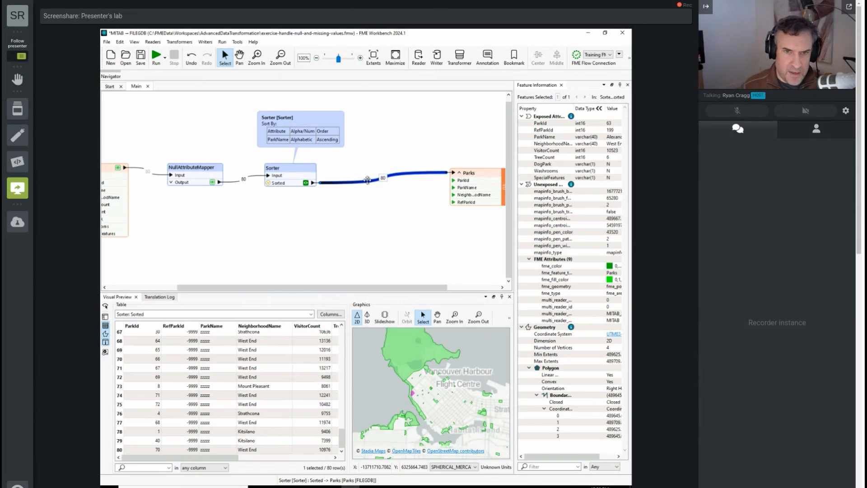
{"action": "type", "text": "null"}
{"action": "key", "text": "Return"}
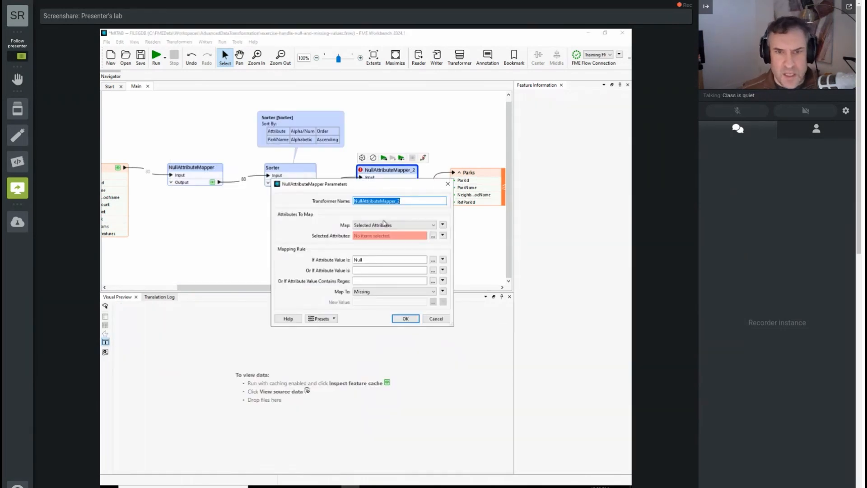
Set the second NullAttributeMapper to map all attributes whose value is Null, Empty or Missing (Selected Attributes Only)
{"action": "left_click", "coordinate": [385, 225]}
{"action": "left_click", "coordinate": [384, 232]}
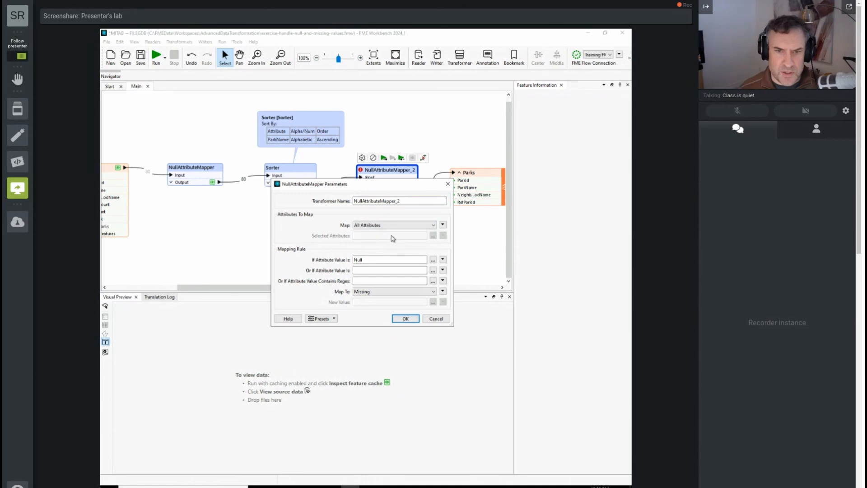
{"action": "left_click", "coordinate": [432, 261]}
{"action": "left_click", "coordinate": [303, 218]}
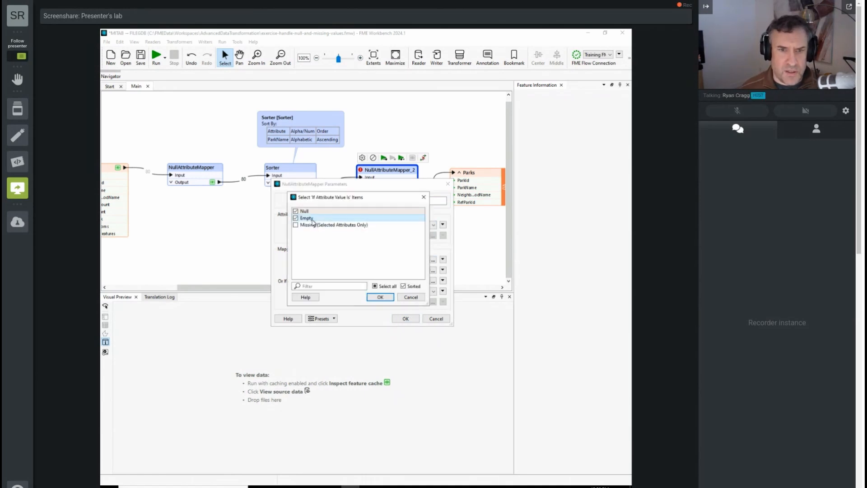
{"action": "left_click", "coordinate": [314, 226]}
{"action": "left_click", "coordinate": [380, 297]}
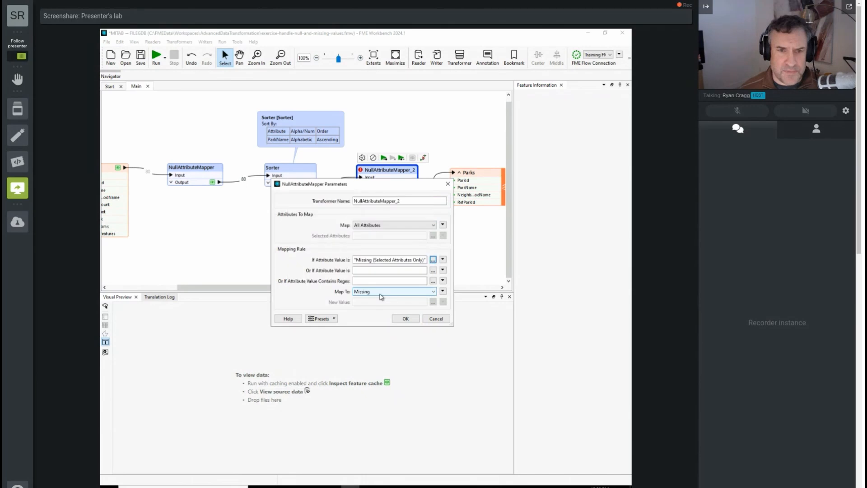
Add zzzzz as an additional attribute value to match, map the matches to Null, and accept the parameters
{"action": "left_click", "coordinate": [366, 270]}
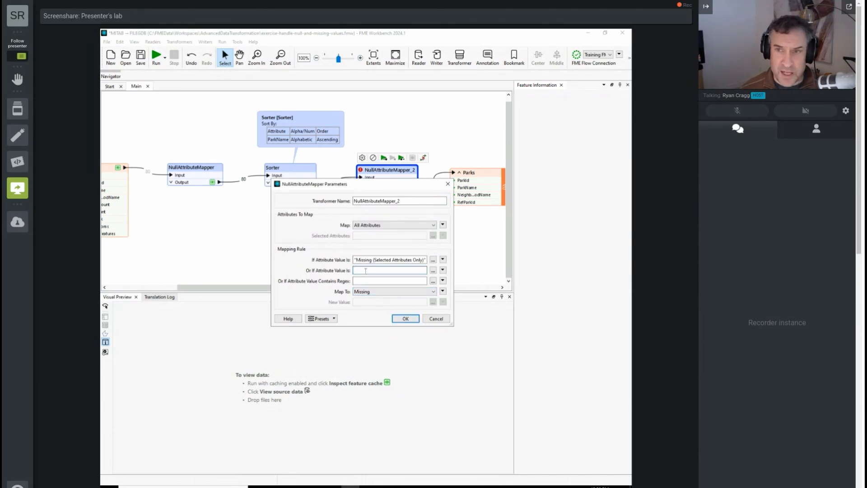
{"action": "type", "text": "zzzzz"}
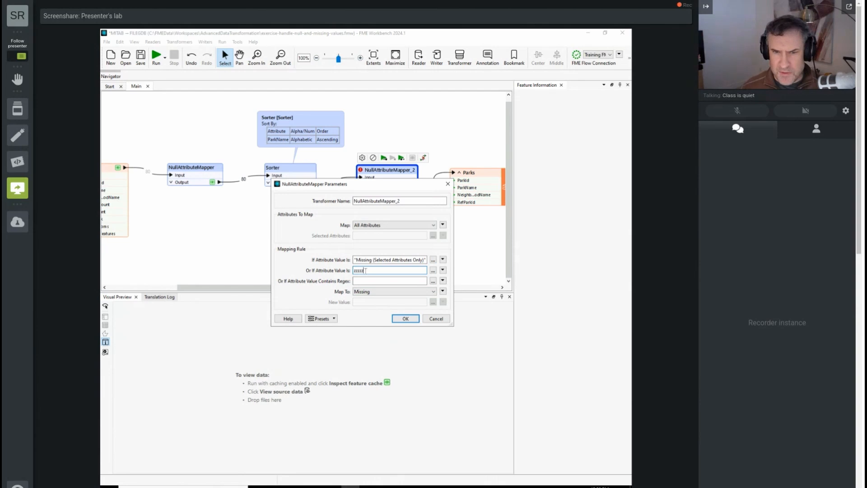
{"action": "left_click", "coordinate": [370, 292]}
{"action": "left_click", "coordinate": [371, 302]}
{"action": "left_click", "coordinate": [406, 319]}
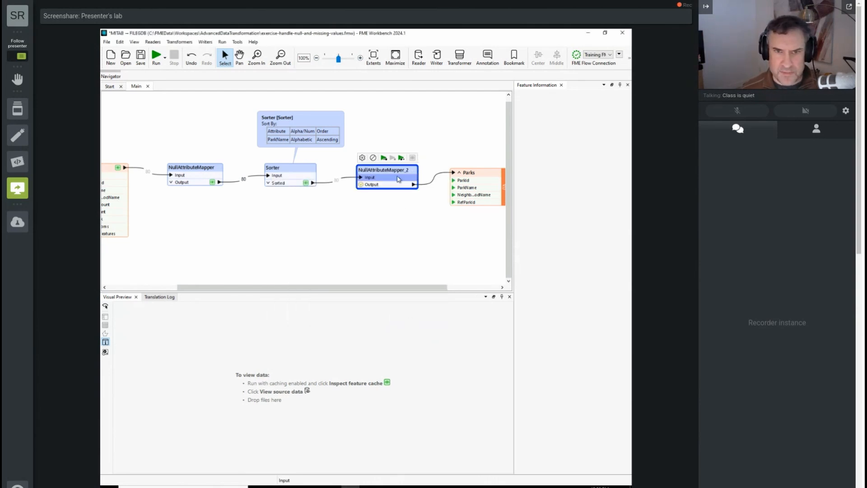
Run the workspace to the second NullAttributeMapper and inspect its cached output through to the last rows
{"action": "left_click", "coordinate": [383, 158]}
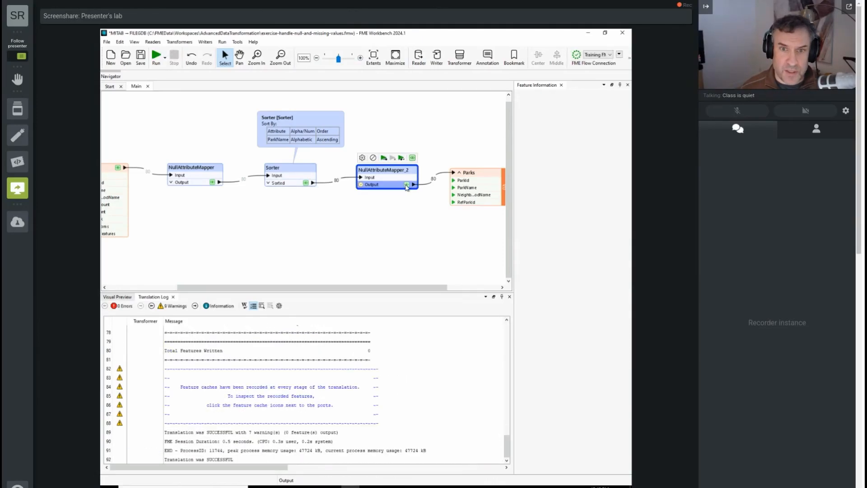
{"action": "left_click", "coordinate": [405, 186]}
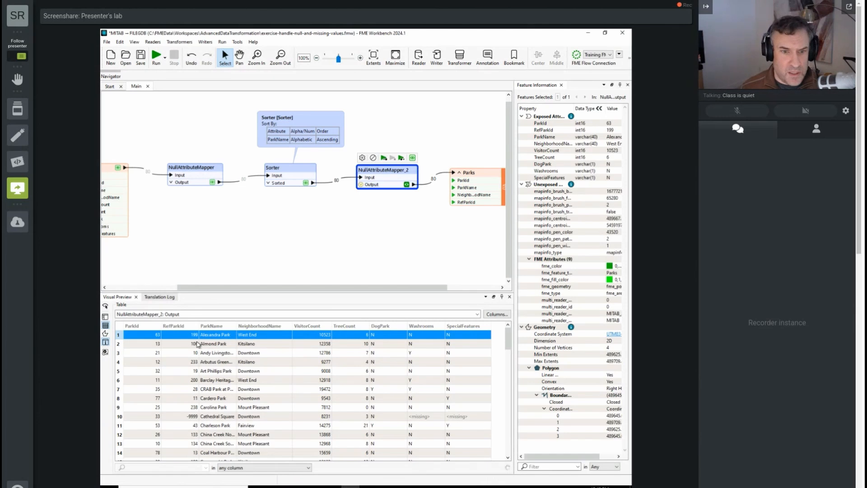
{"action": "scroll", "coordinate": [508, 337], "scroll_direction": "down", "scroll_amount": 1}
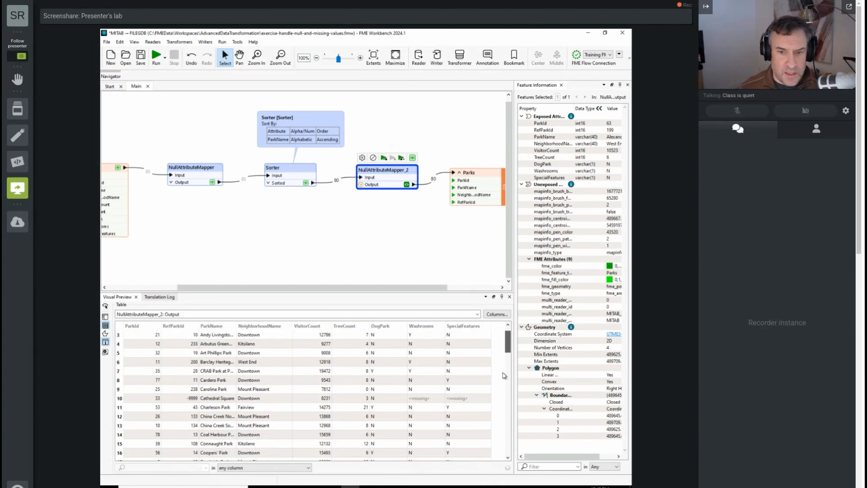
{"action": "left_click_drag", "start_coordinate": [508, 341], "coordinate": [509, 476]}
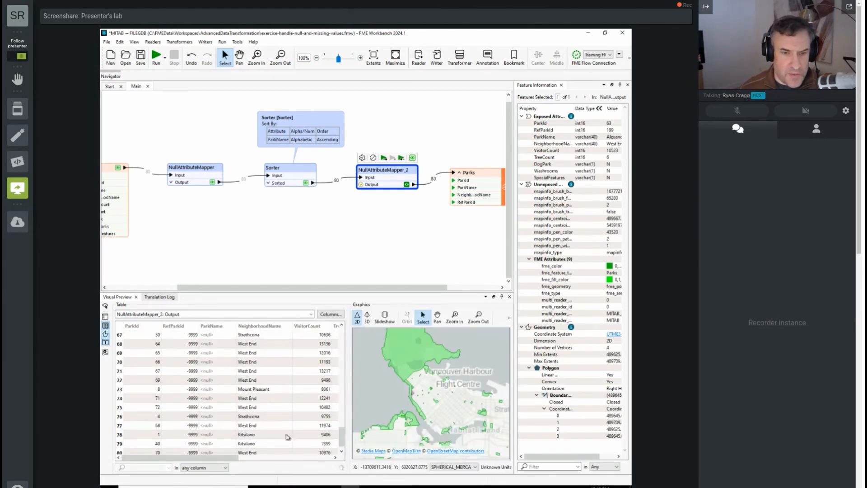
Review the second NullAttributeMapper's parameters, including the Null, Empty and Missing conditions selected in its mapping rule
{"action": "double_click", "coordinate": [382, 171]}
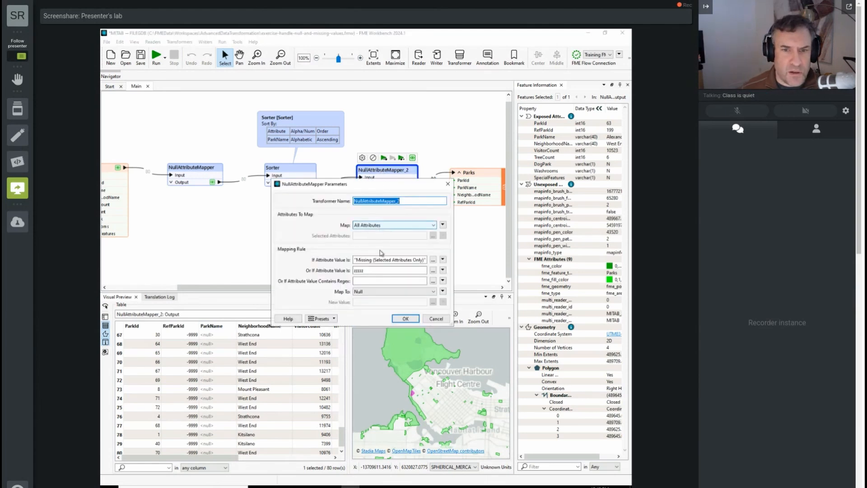
{"action": "left_click", "coordinate": [434, 261]}
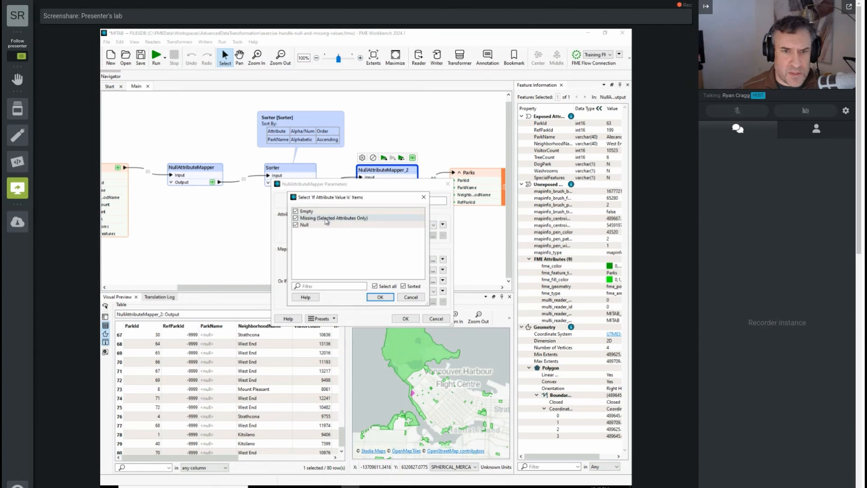
{"action": "left_click", "coordinate": [380, 297]}
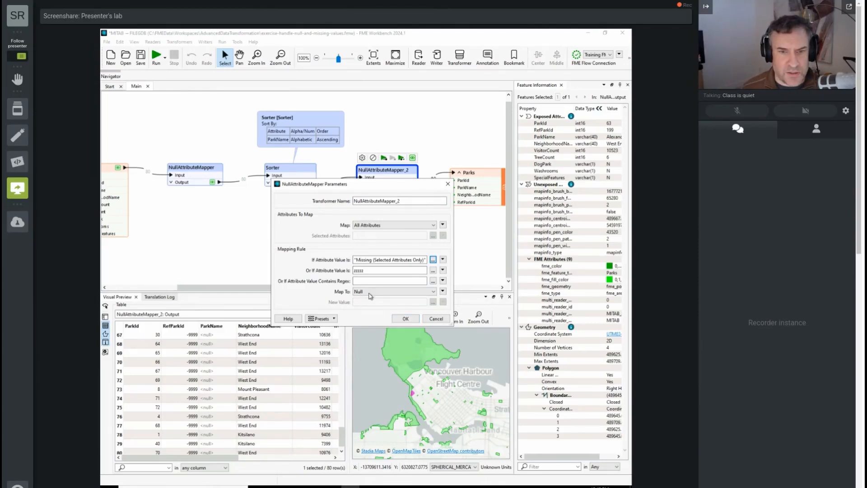
{"action": "left_click", "coordinate": [406, 319]}
Review the first NullAttributeMapper's parameters and the text editor for its additional attribute value, without saving changes
{"action": "double_click", "coordinate": [216, 176]}
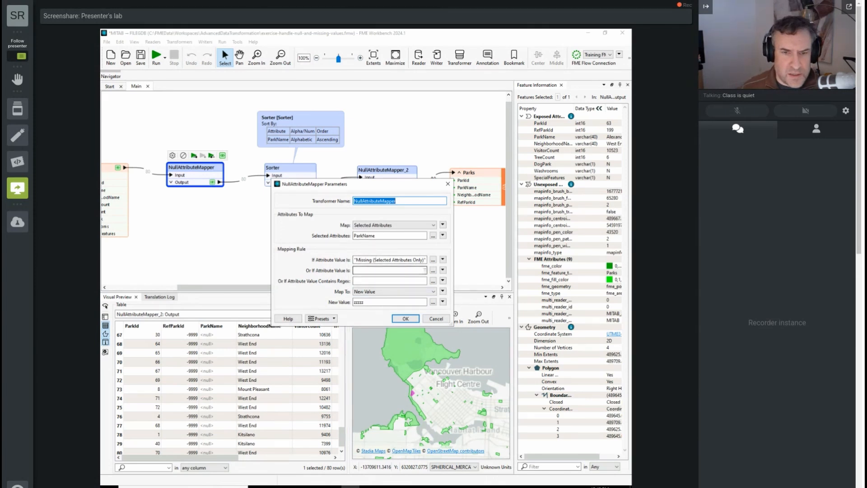
{"action": "left_click", "coordinate": [432, 270]}
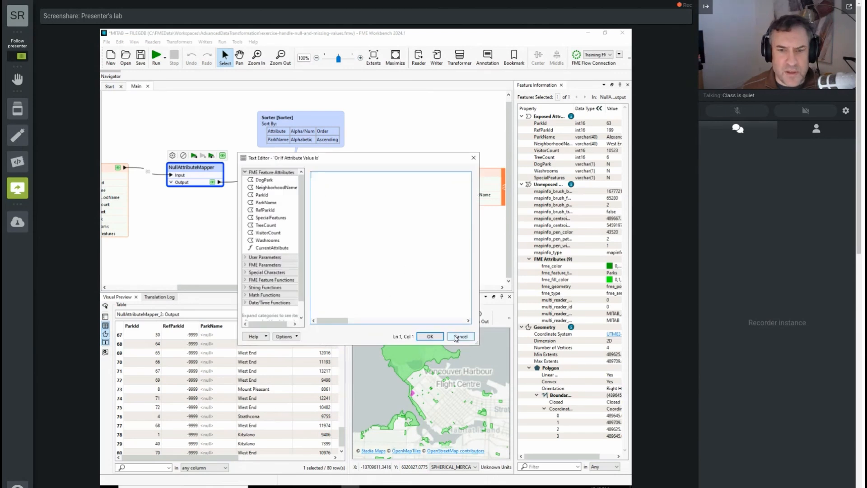
{"action": "left_click", "coordinate": [458, 337]}
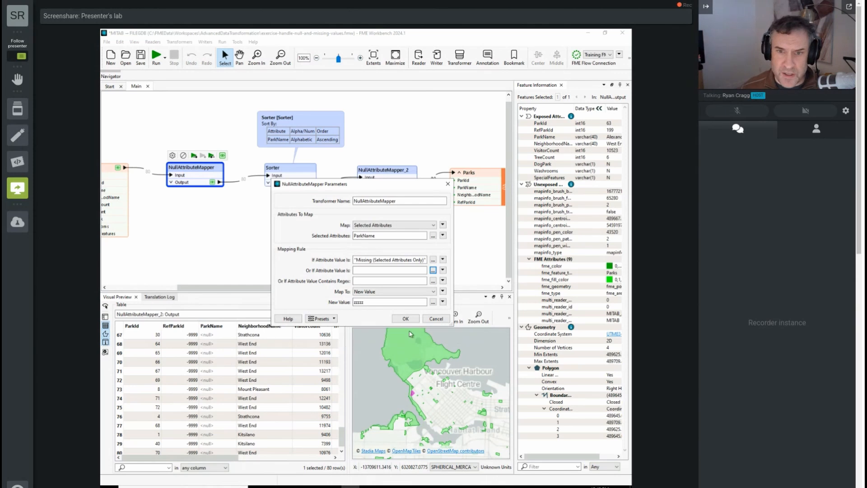
{"action": "left_click", "coordinate": [437, 319]}
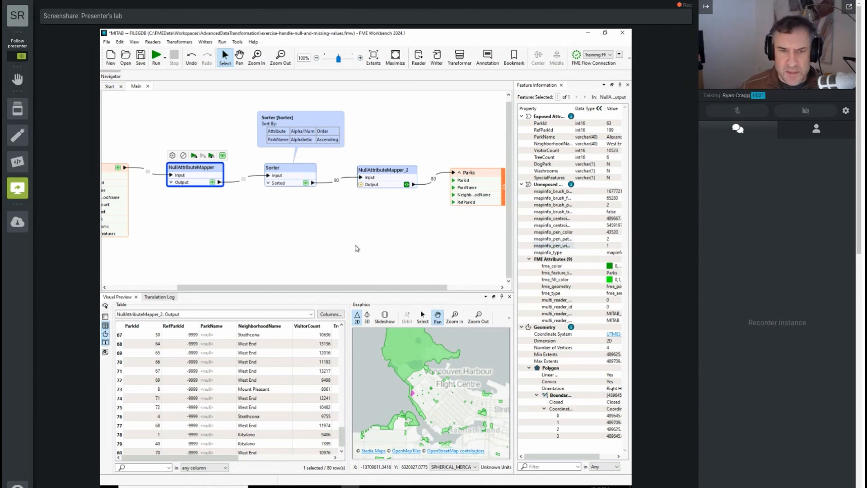
Set the first NullAttributeMapper to map all attributes, add -9999 as an additional value to match, and accept the parameters
{"action": "double_click", "coordinate": [194, 174]}
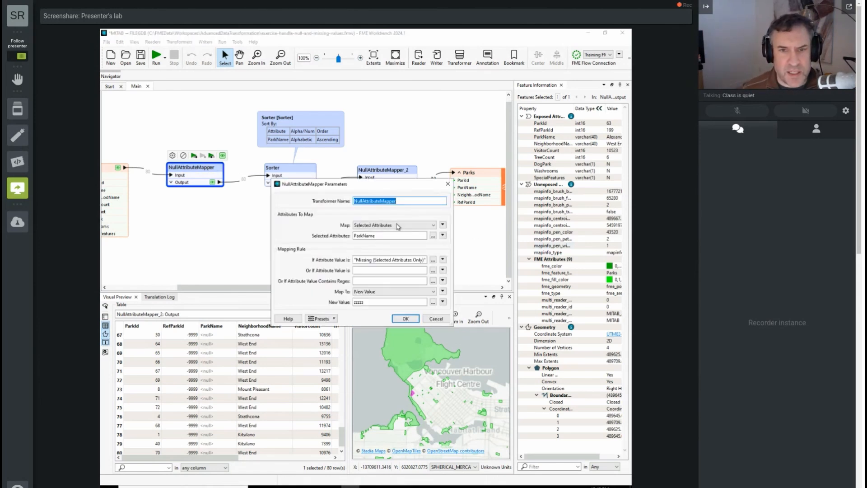
{"action": "left_click", "coordinate": [410, 226]}
{"action": "left_click", "coordinate": [423, 239]}
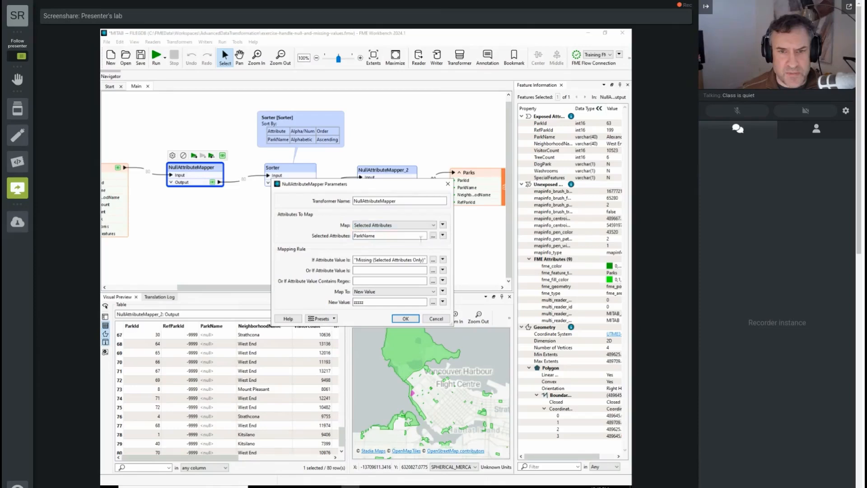
{"action": "left_click", "coordinate": [427, 225]}
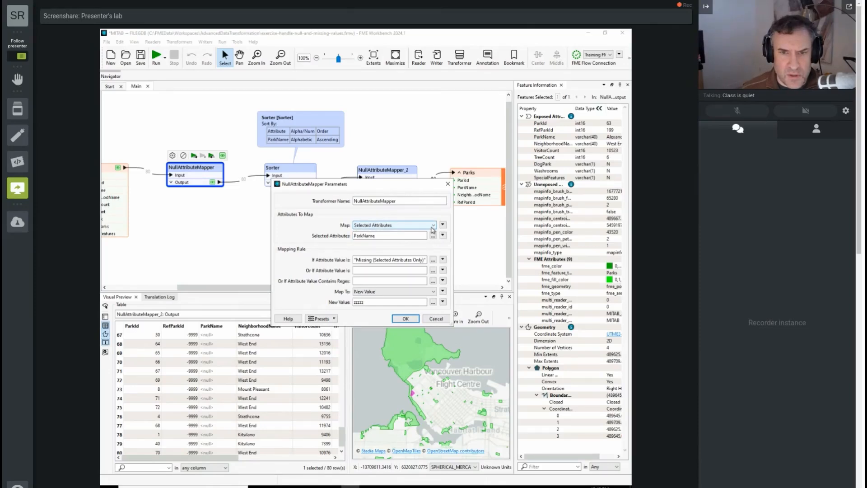
{"action": "left_click", "coordinate": [407, 232]}
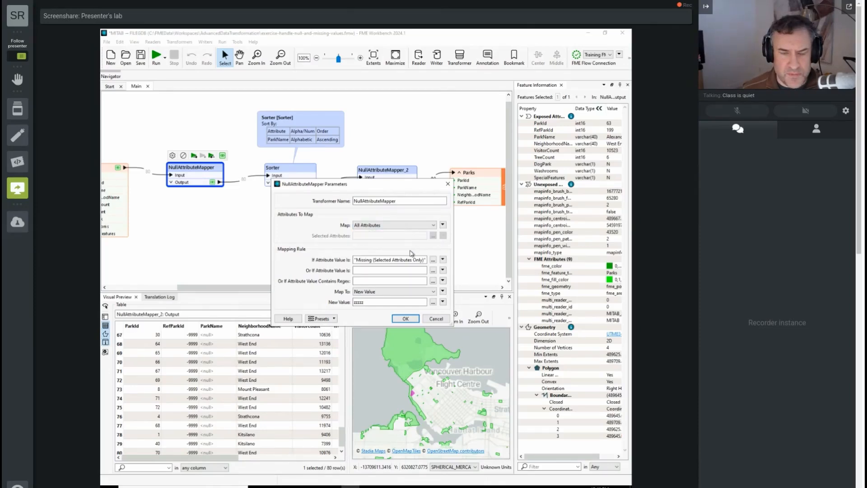
{"action": "left_click", "coordinate": [370, 270]}
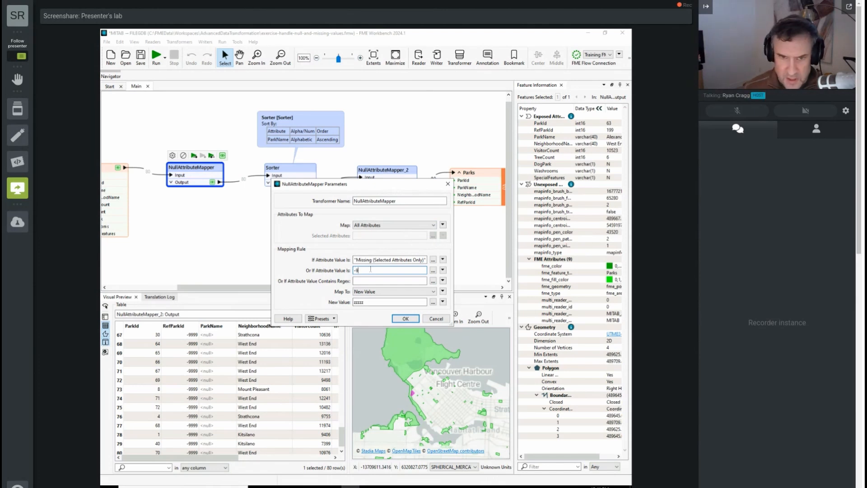
{"action": "type", "text": "-9999"}
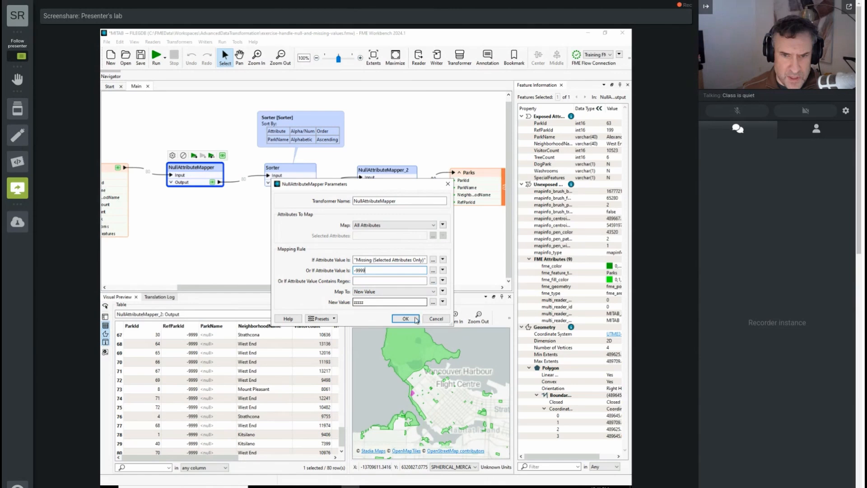
{"action": "left_click", "coordinate": [415, 318]}
Run the workspace to the first NullAttributeMapper and inspect its cached output
{"action": "left_click", "coordinate": [194, 155]}
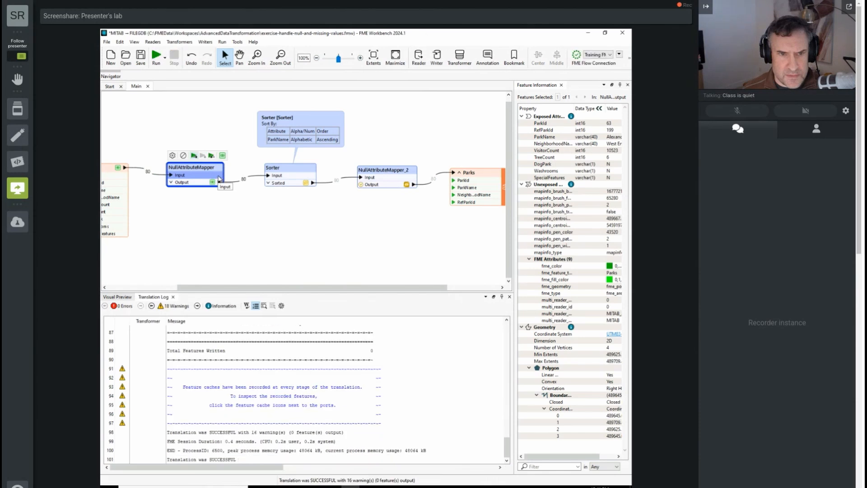
{"action": "left_click", "coordinate": [213, 183]}
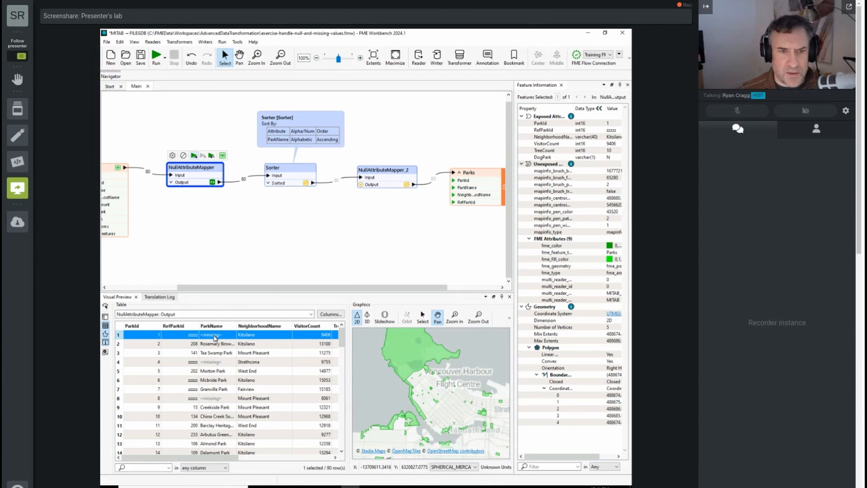
Open the first NullAttributeMapper's parameters
{"action": "double_click", "coordinate": [194, 177]}
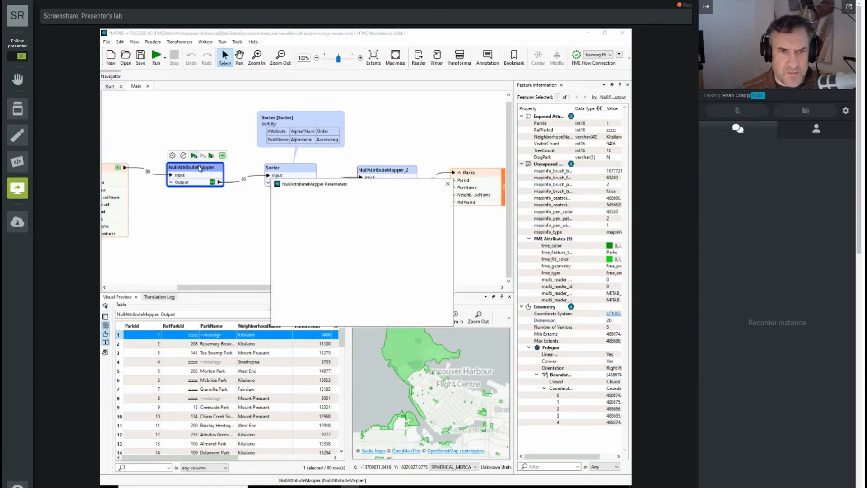